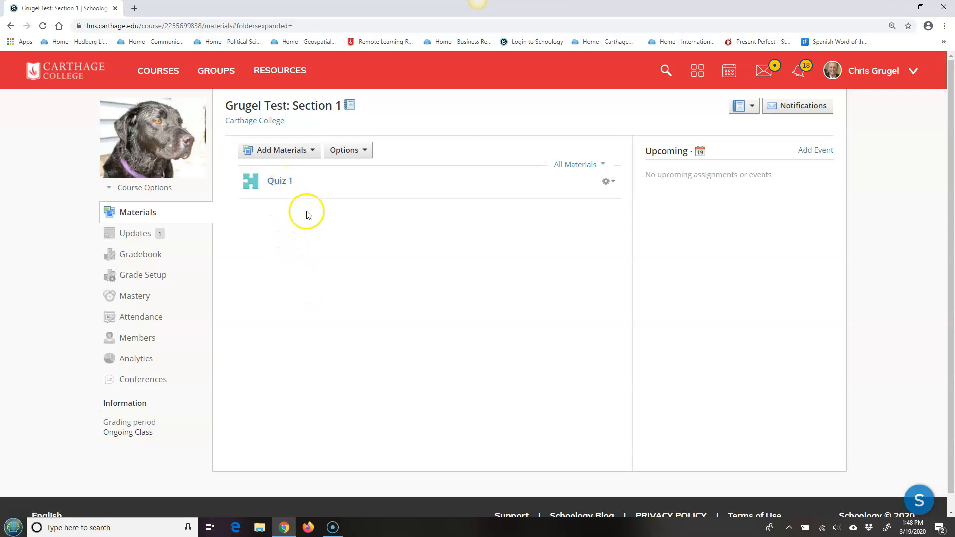
{"action": "left_click", "coordinate": [285, 151]}
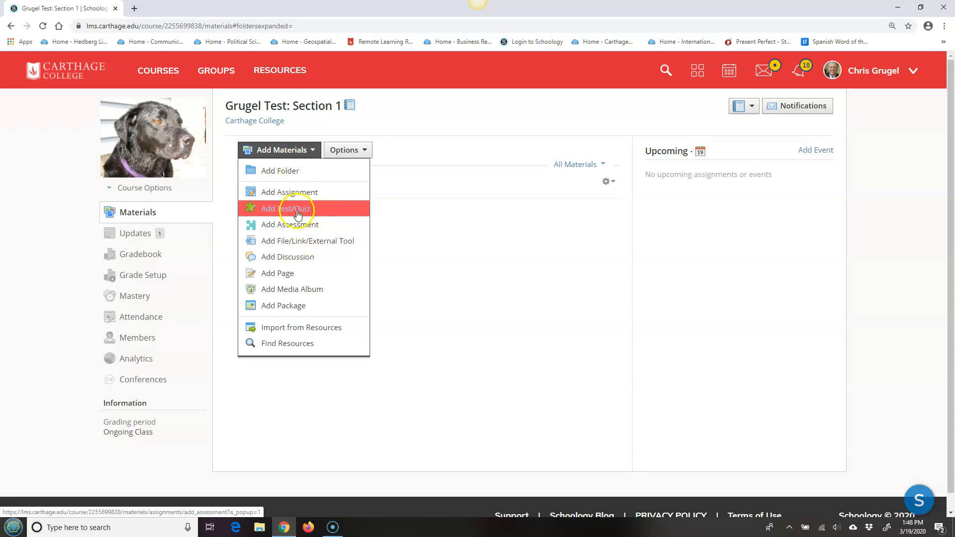
{"action": "left_click", "coordinate": [544, 259]}
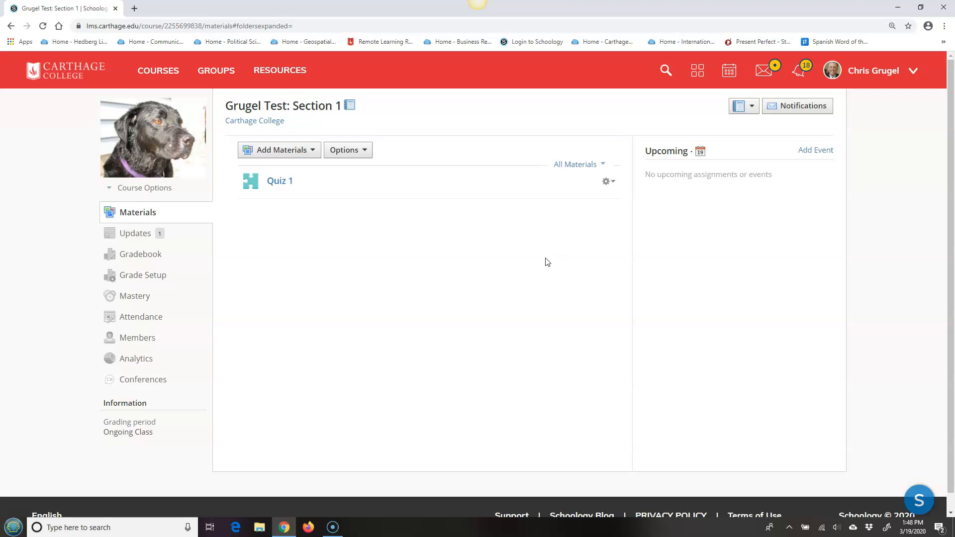
Step: Create a new personal resource collection titled "Heritage Class"
{"action": "left_click", "coordinate": [279, 75]}
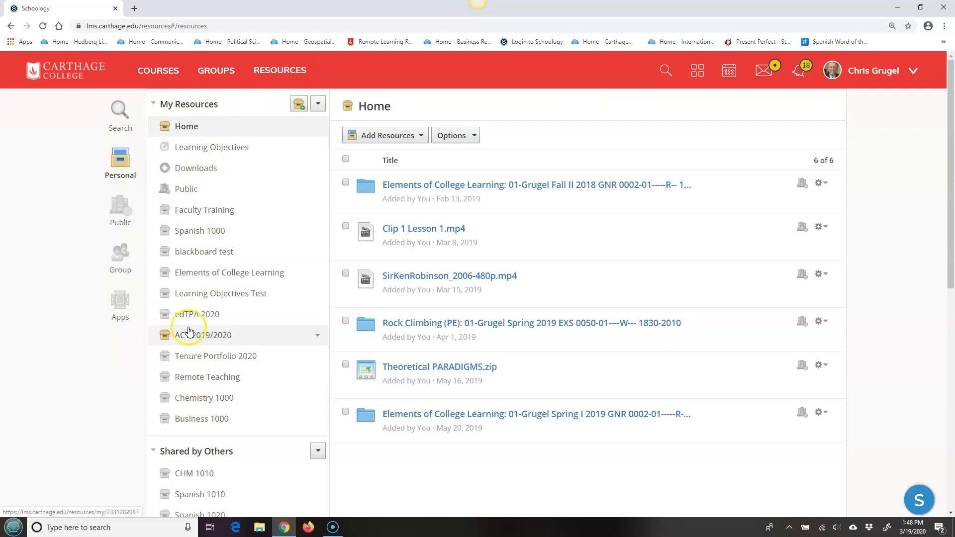
{"action": "left_click", "coordinate": [298, 103]}
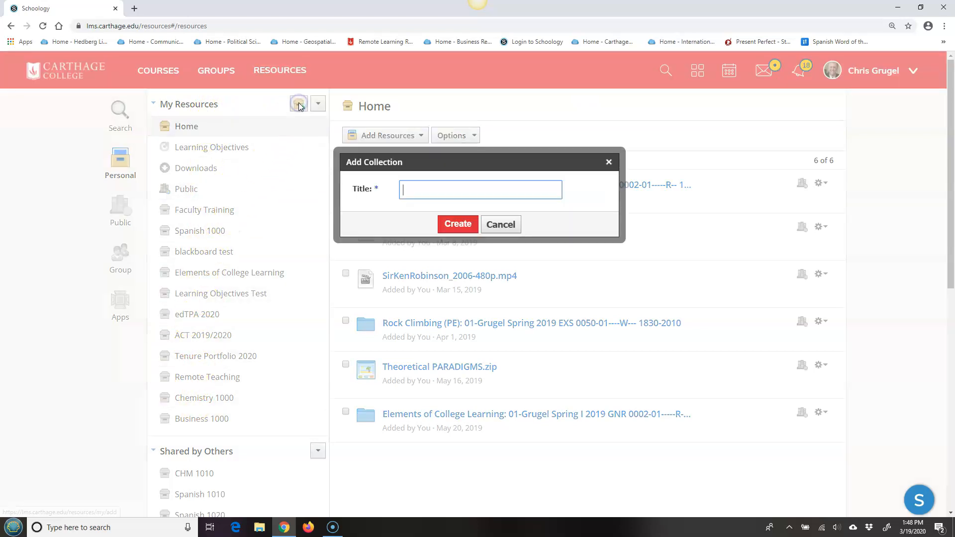
{"action": "type", "text": "Heritage Class"}
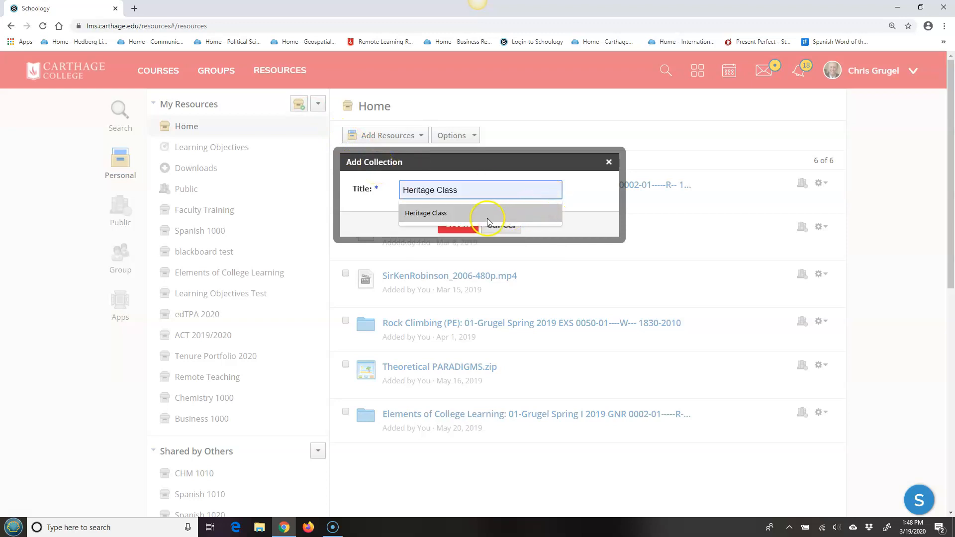
{"action": "left_click", "coordinate": [487, 215]}
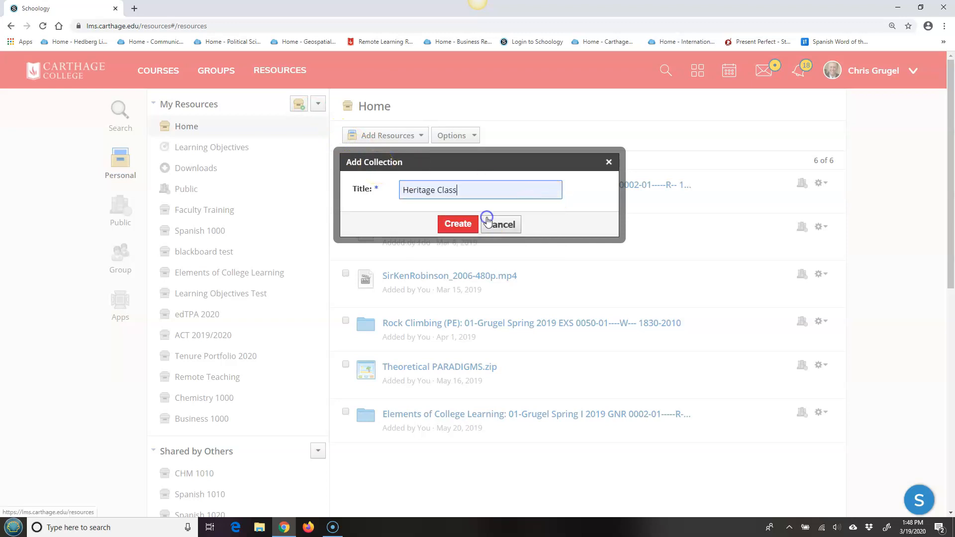
{"action": "left_click", "coordinate": [458, 225]}
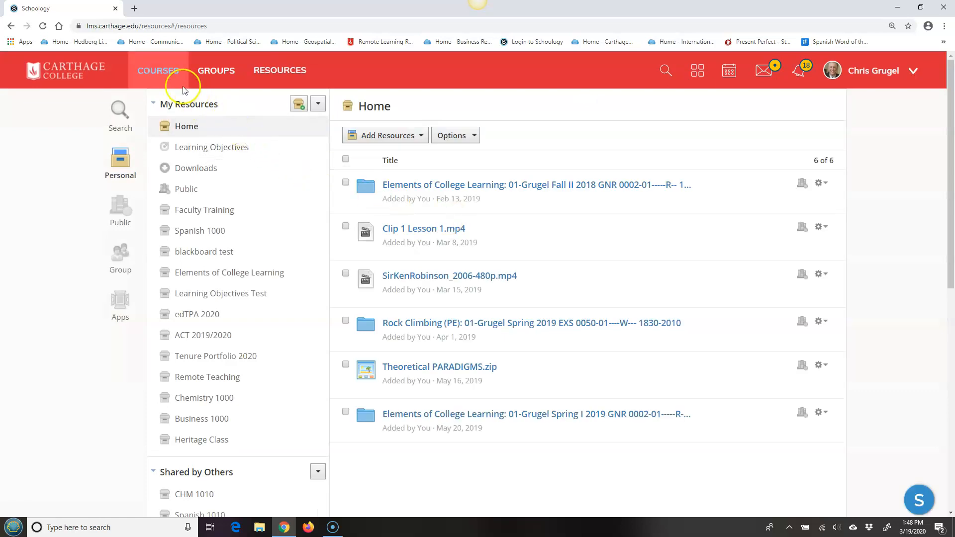
Step: Save a copy of Quiz 1 from the Grugel Test: Section 1 course to the Heritage Class resource collection
{"action": "left_click", "coordinate": [157, 72]}
{"action": "left_click", "coordinate": [104, 174]}
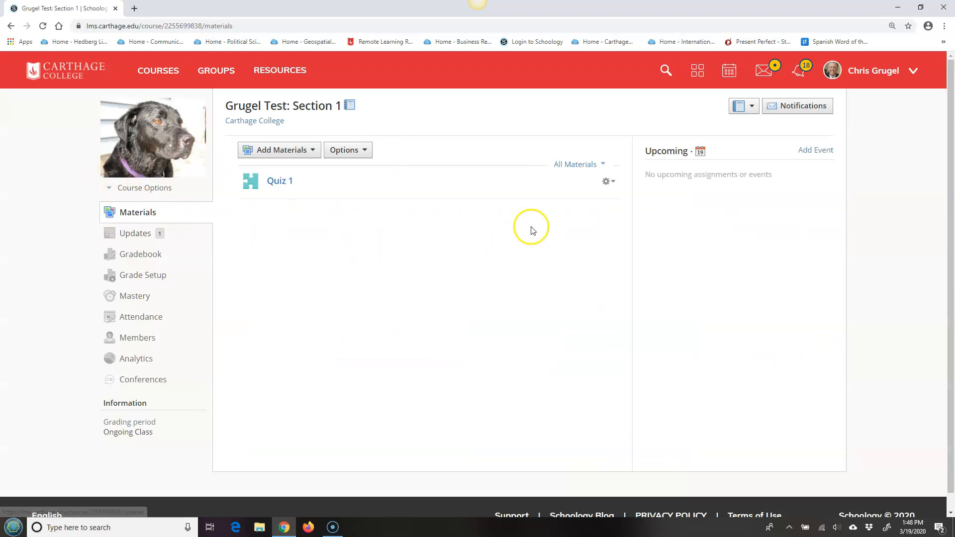
{"action": "left_click", "coordinate": [614, 184]}
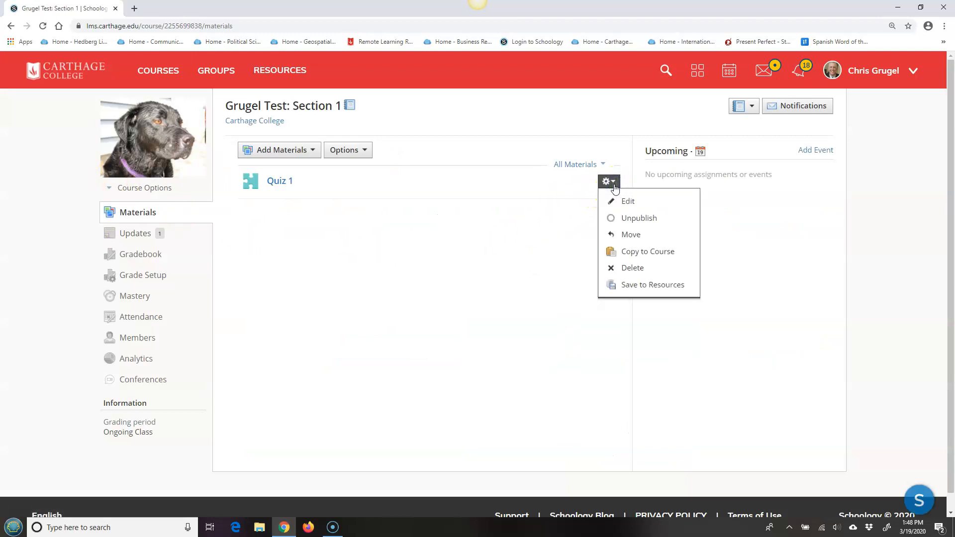
{"action": "left_click", "coordinate": [658, 286]}
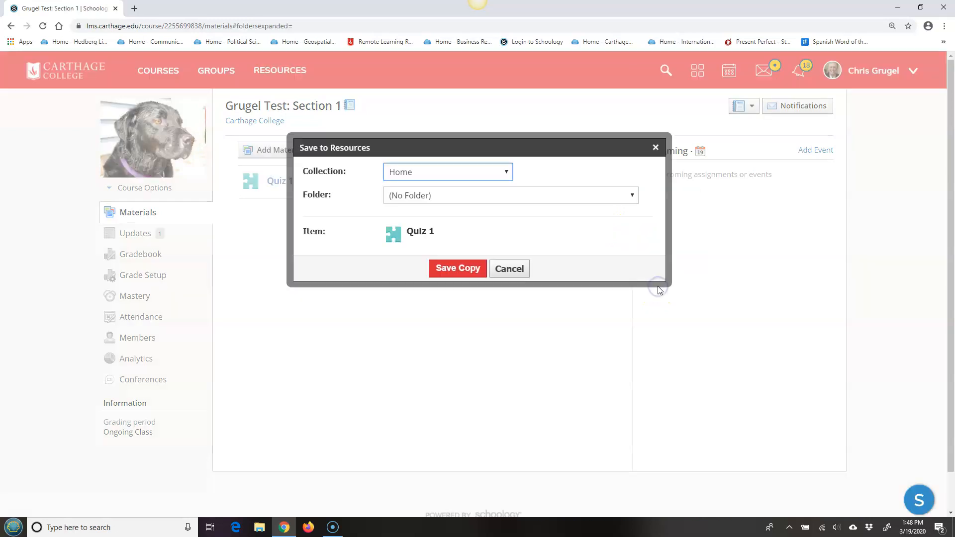
{"action": "left_click", "coordinate": [476, 174]}
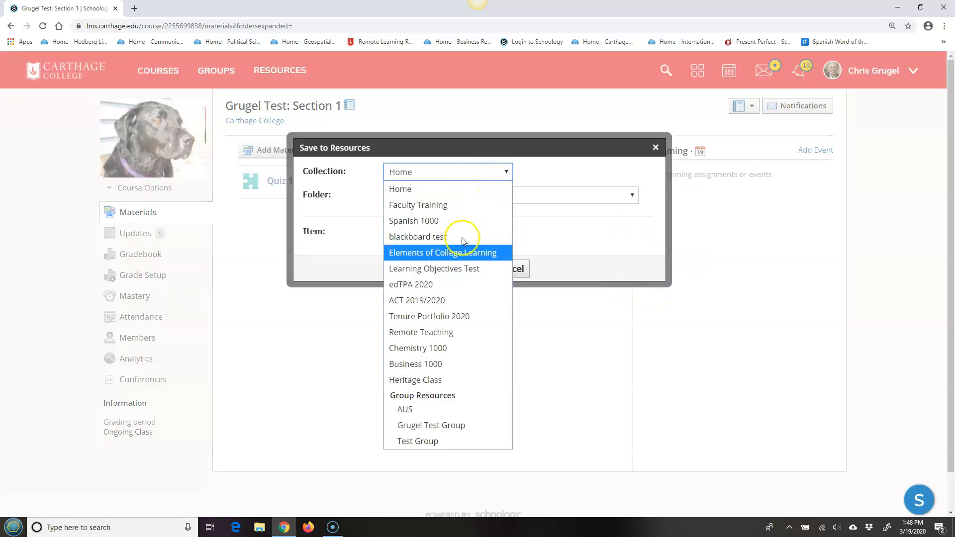
{"action": "left_click", "coordinate": [434, 380]}
{"action": "left_click", "coordinate": [458, 268]}
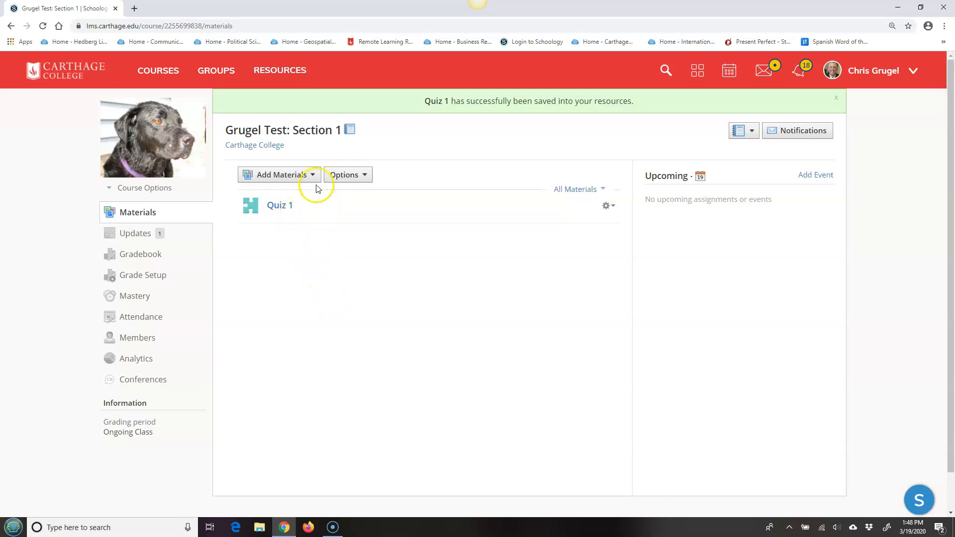
Step: Import Quiz 1 from the Heritage Class resource collection into the course materials
{"action": "left_click", "coordinate": [297, 175]}
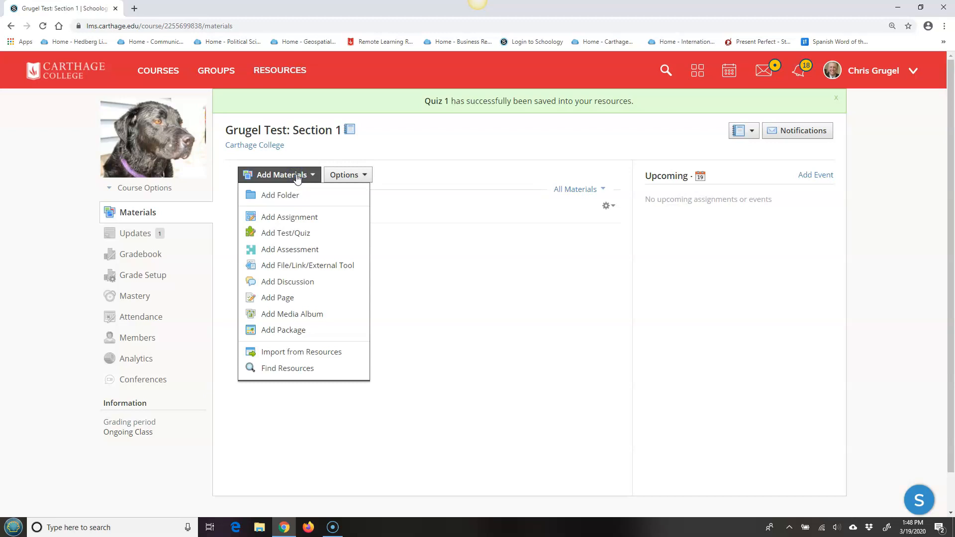
{"action": "left_click", "coordinate": [333, 356]}
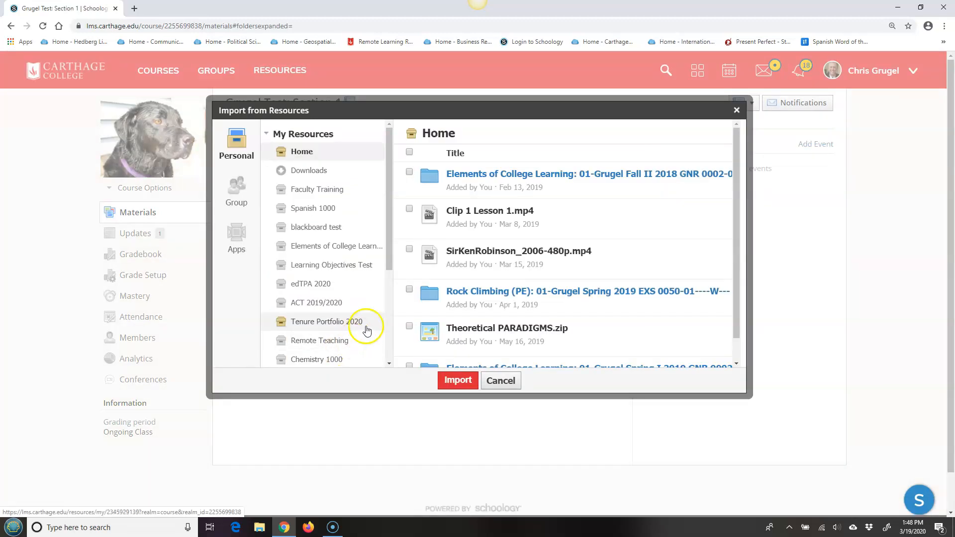
{"action": "left_click_drag", "start_coordinate": [391, 240], "coordinate": [398, 305]}
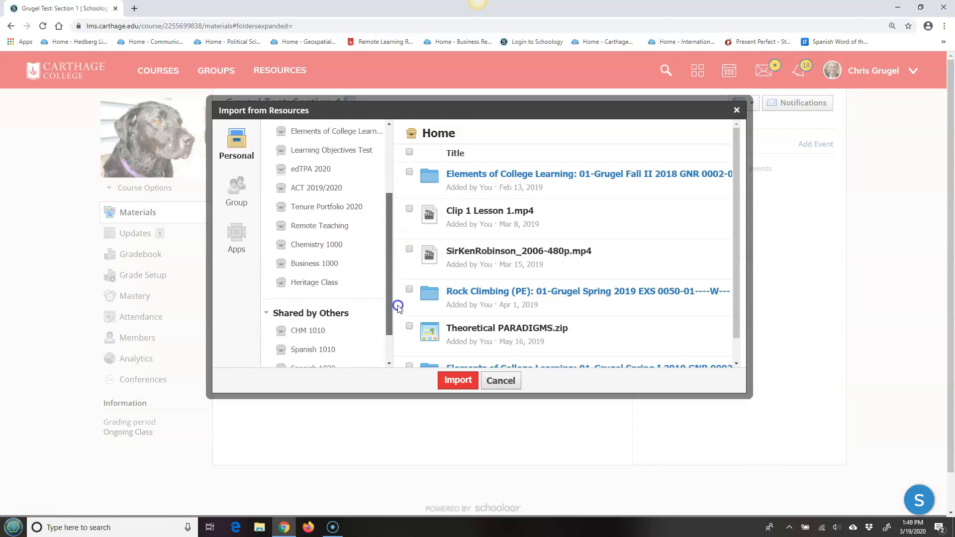
{"action": "left_click", "coordinate": [328, 281]}
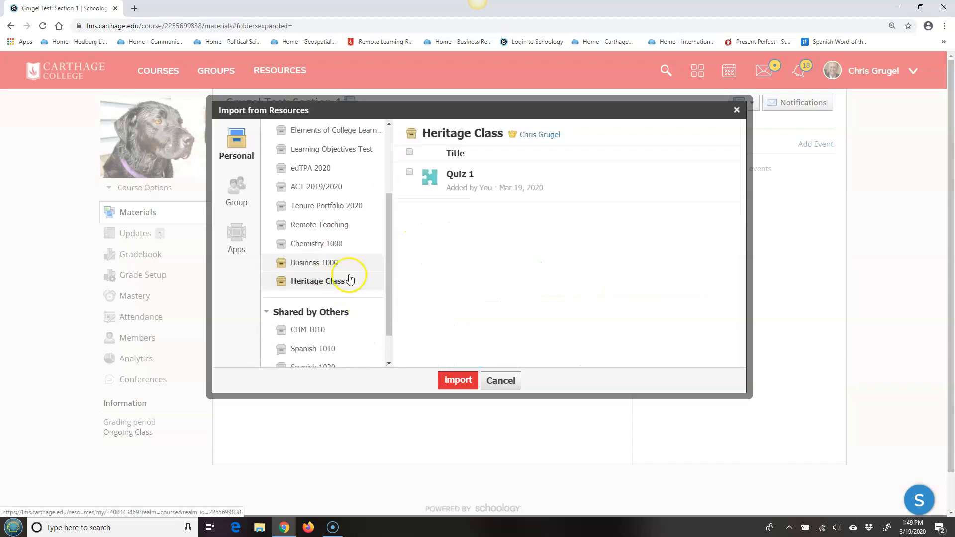
{"action": "left_click", "coordinate": [409, 171]}
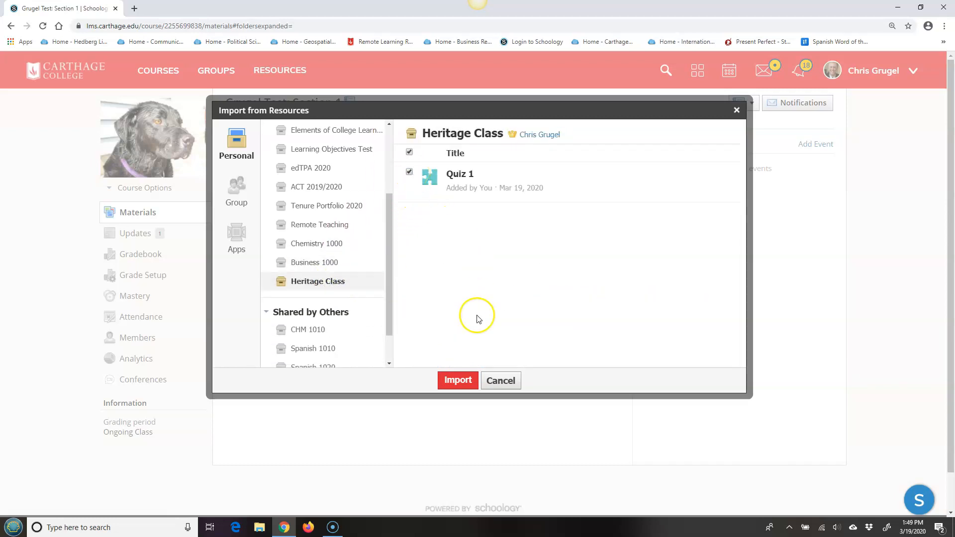
{"action": "left_click", "coordinate": [458, 380]}
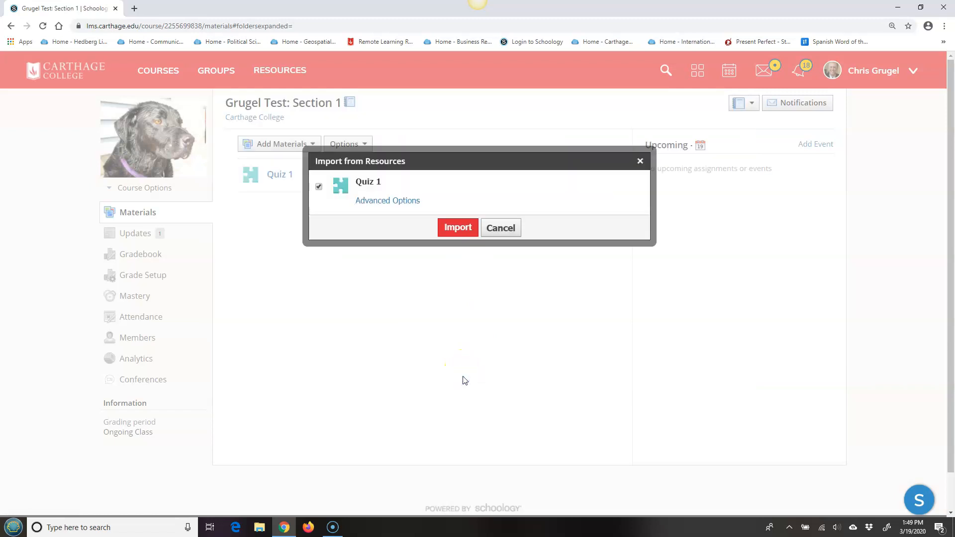
{"action": "left_click", "coordinate": [465, 227]}
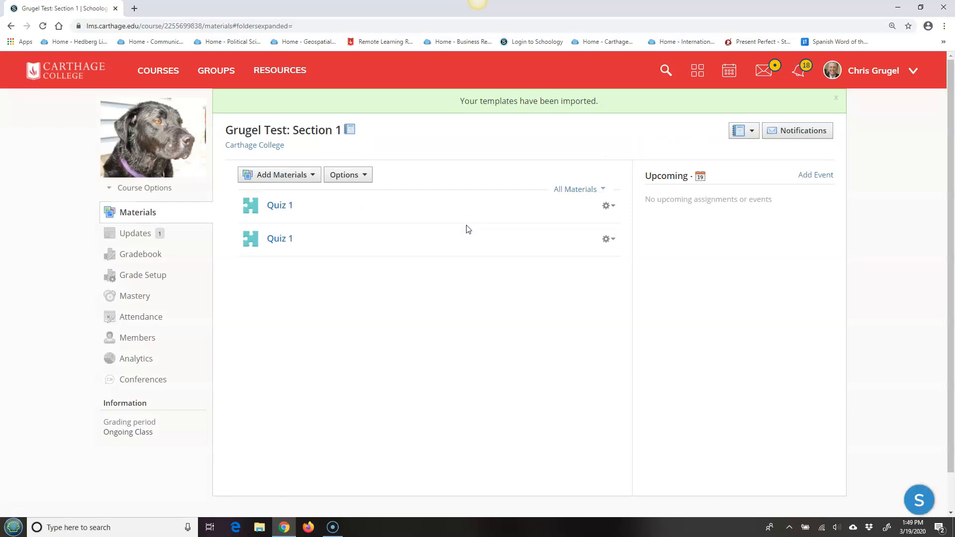
Step: Edit the assessment time limit in the setup of the second Quiz 1, save it and return to the course materials
{"action": "left_click", "coordinate": [282, 240]}
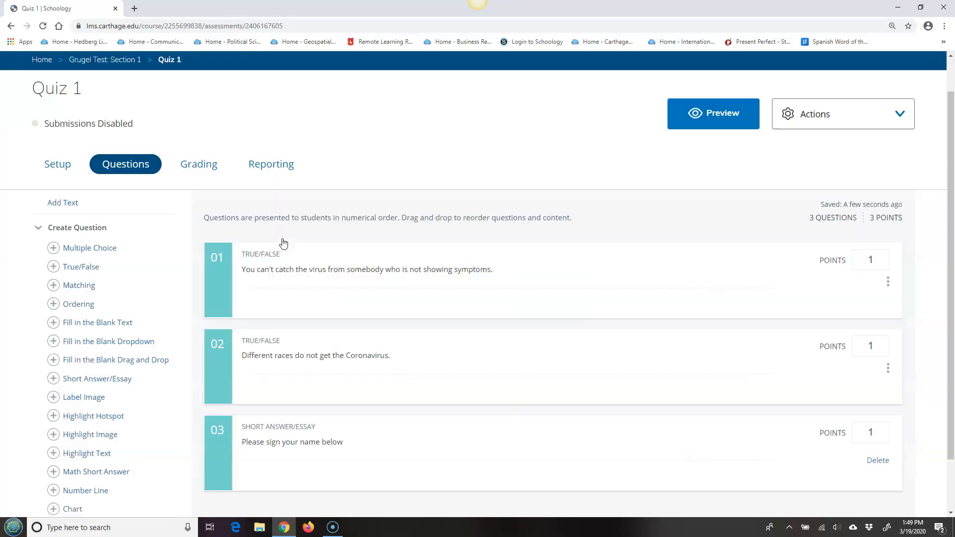
{"action": "left_click", "coordinate": [57, 166]}
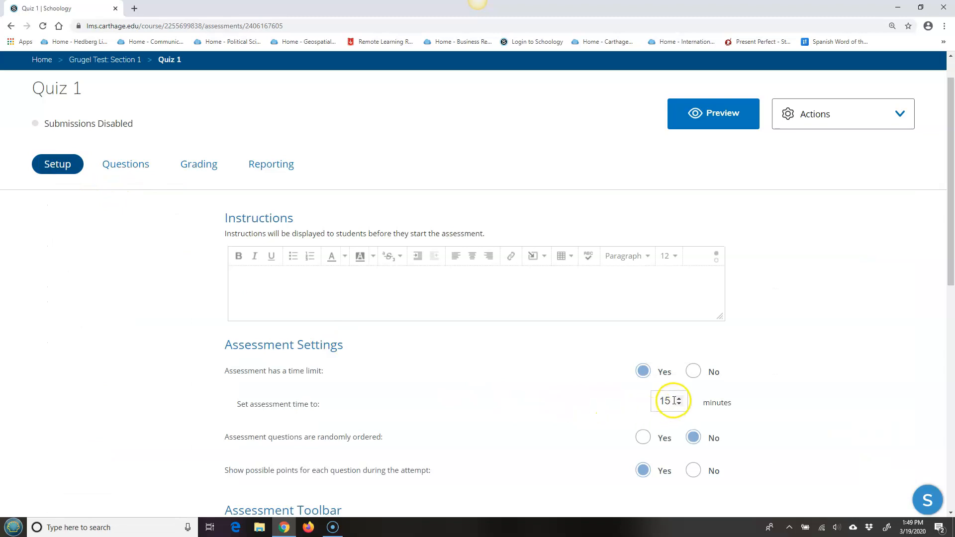
{"action": "left_click_drag", "start_coordinate": [670, 402], "coordinate": [649, 403]}
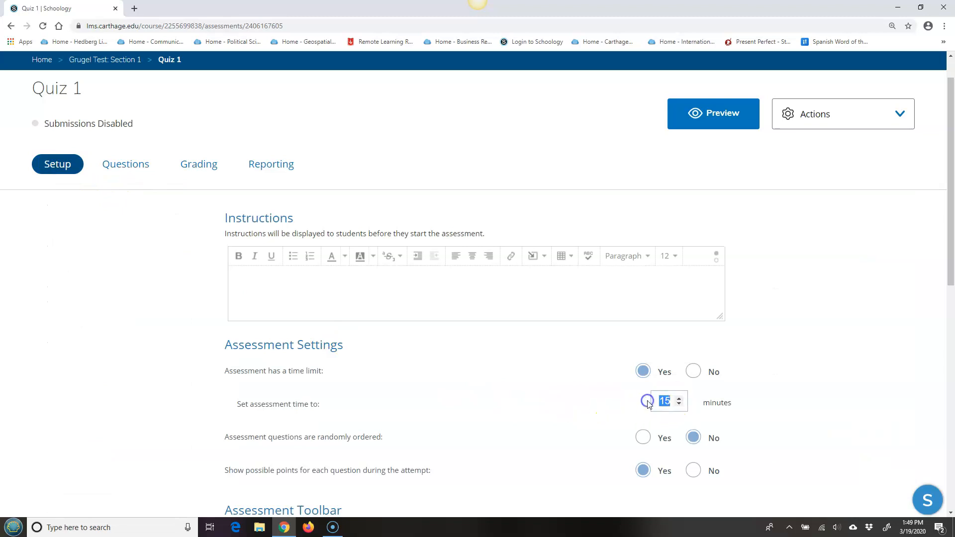
{"action": "left_click_drag", "start_coordinate": [949, 264], "coordinate": [952, 460]}
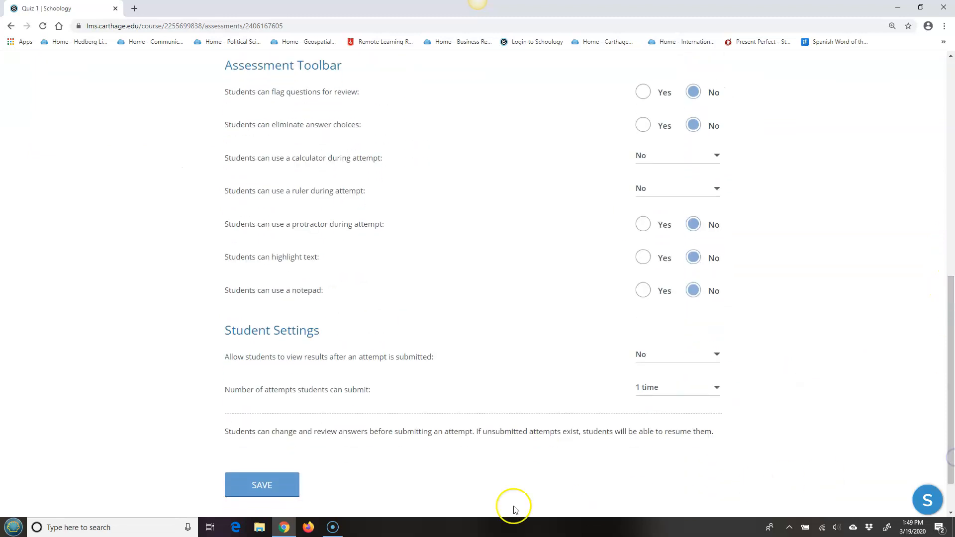
{"action": "left_click", "coordinate": [267, 478]}
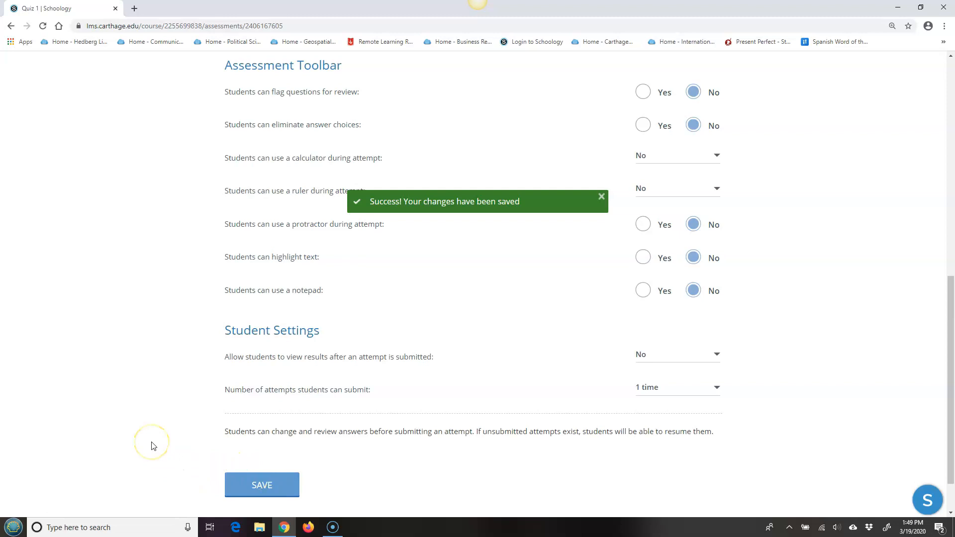
{"action": "left_click", "coordinate": [8, 26]}
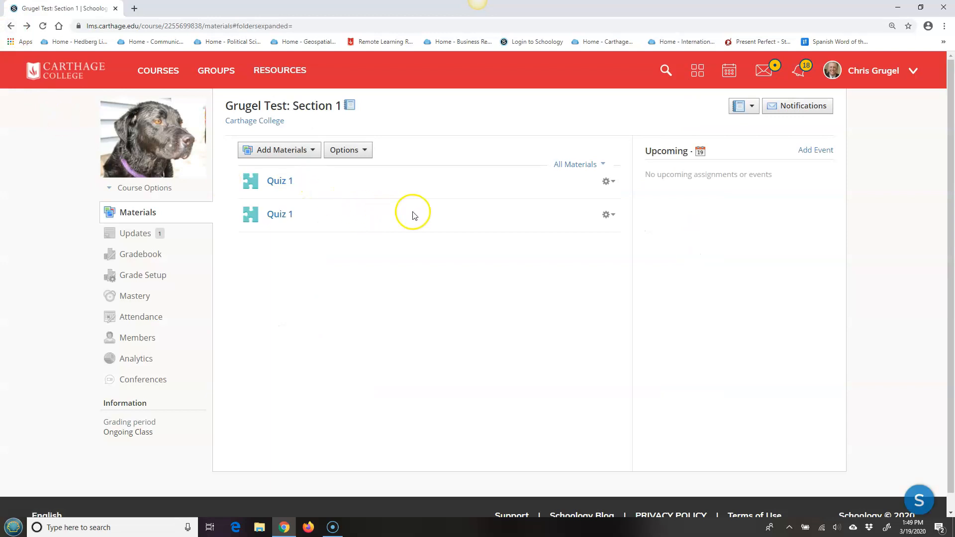
Step: Edit the second Quiz 1 in the materials list and rename it "Quiz 1 - extra time"
{"action": "left_click", "coordinate": [615, 215]}
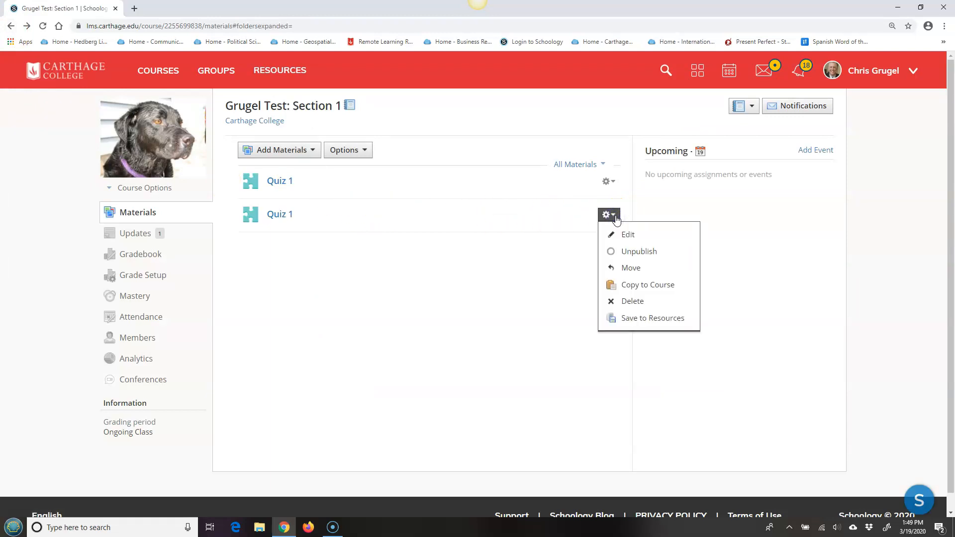
{"action": "left_click", "coordinate": [639, 233]}
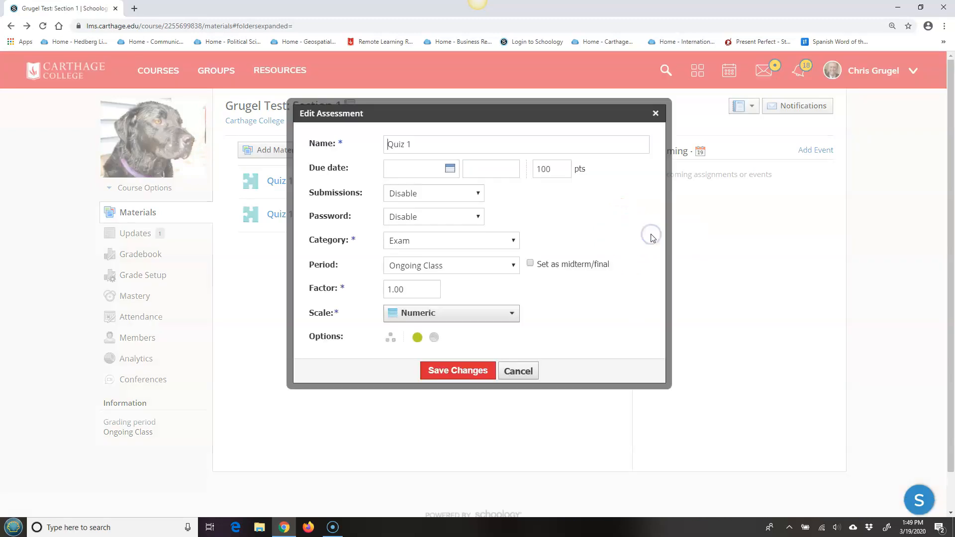
{"action": "left_click", "coordinate": [452, 145]}
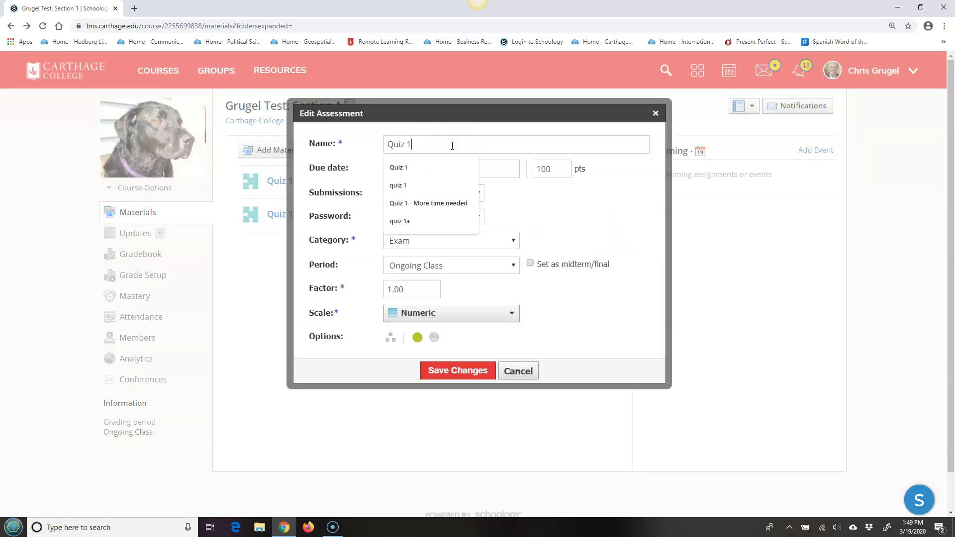
{"action": "type", "text": "- extra time"}
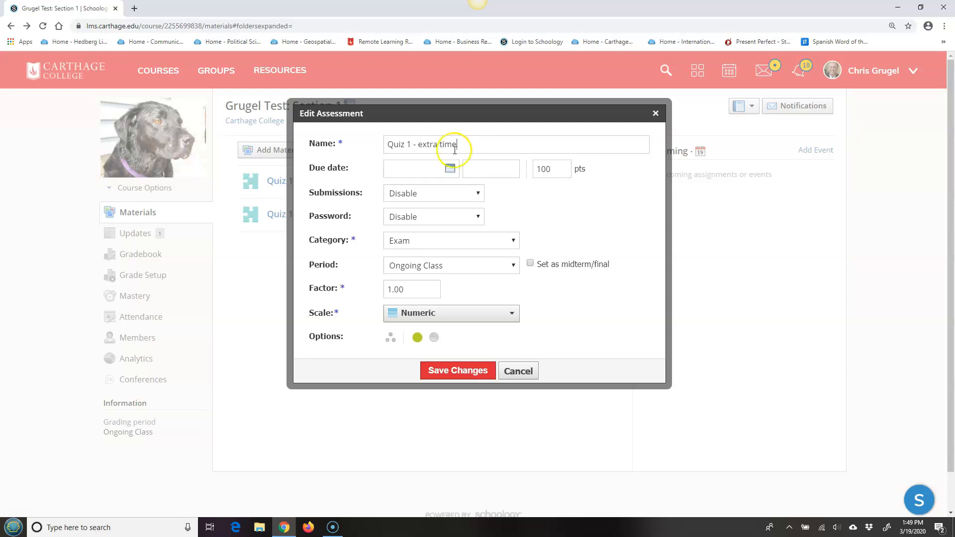
Step: Set the assessment's due date to 3/31/20 and enable submissions
{"action": "left_click", "coordinate": [449, 168]}
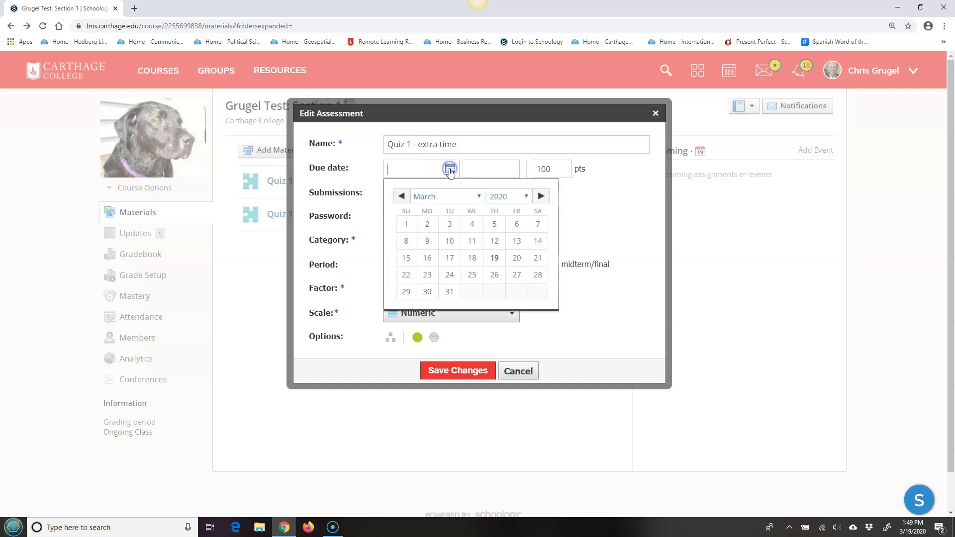
{"action": "left_click", "coordinate": [449, 293]}
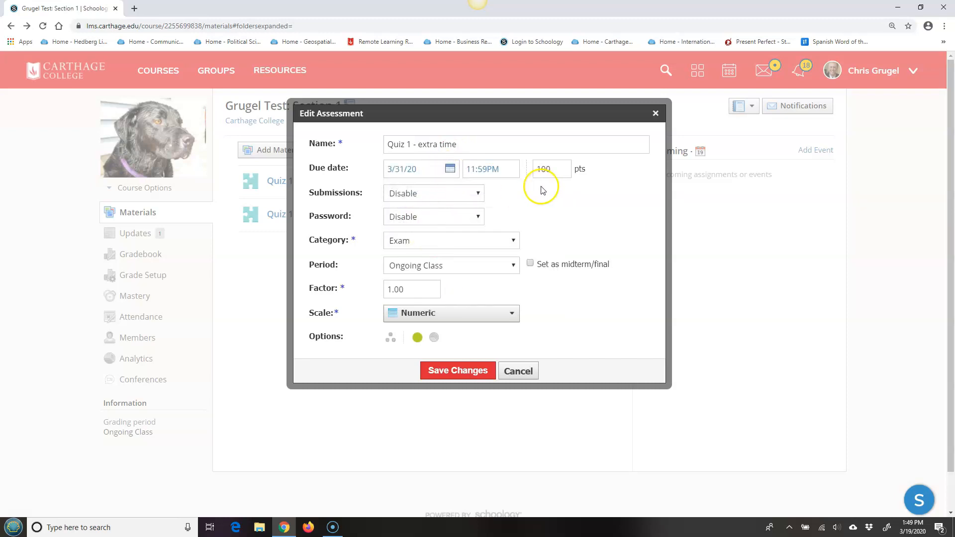
{"action": "left_click", "coordinate": [465, 193]}
{"action": "left_click", "coordinate": [443, 207]}
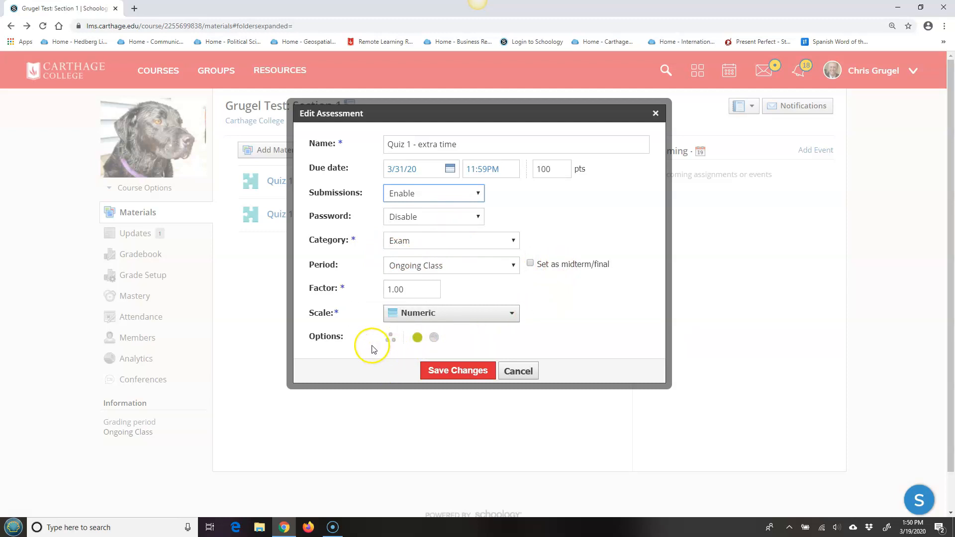
Step: Assign the extra-time quiz individually to the test student only and save the assessment changes
{"action": "left_click", "coordinate": [391, 341]}
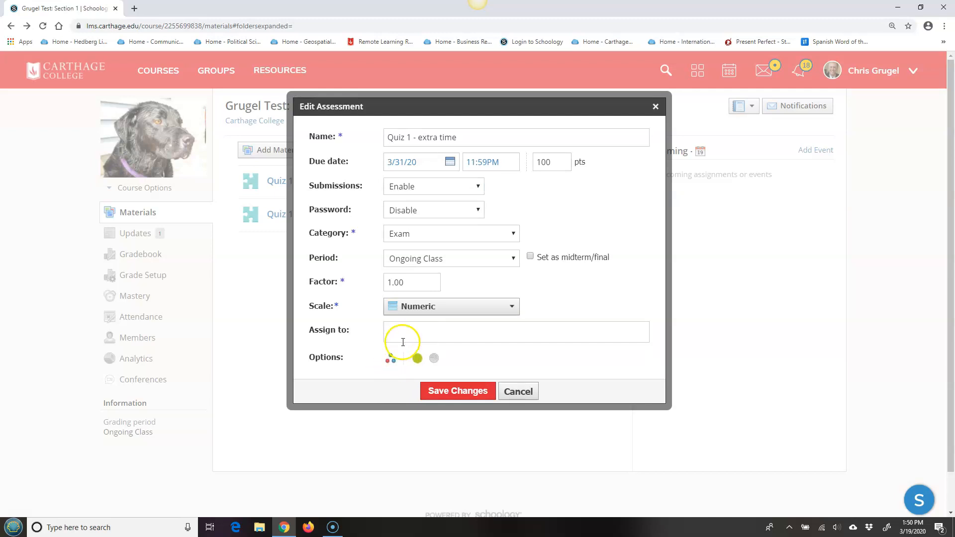
{"action": "left_click", "coordinate": [415, 333]}
{"action": "type", "text": "mi"}
{"action": "left_click", "coordinate": [453, 357]}
{"action": "left_click", "coordinate": [533, 334]}
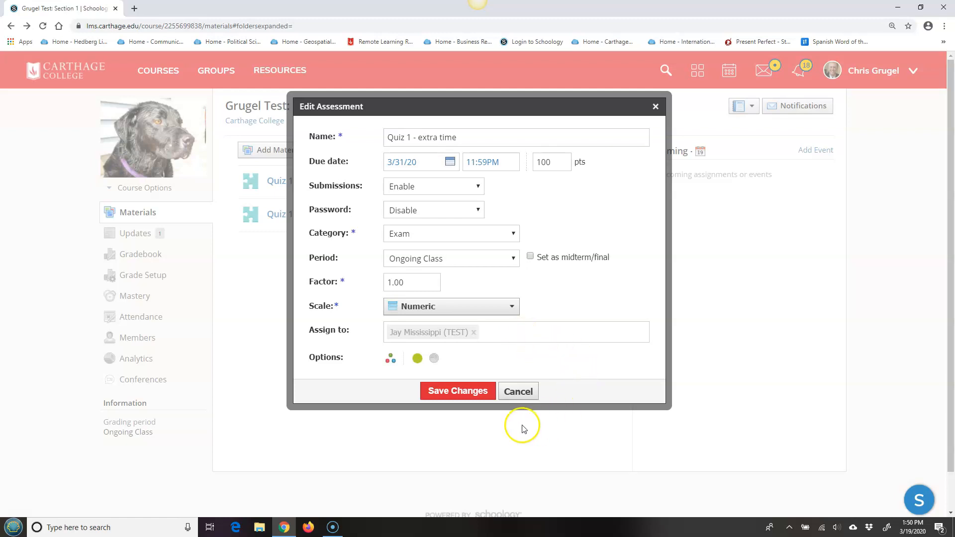
{"action": "left_click", "coordinate": [467, 393]}
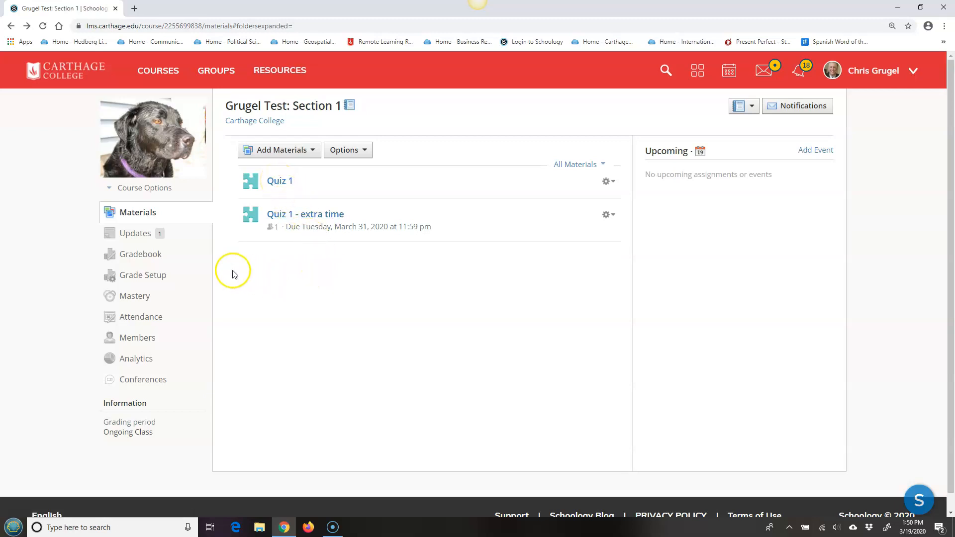
Step: In the gradebook, mark the original Quiz 1 as Excused for the test student assigned the extra-time version
{"action": "left_click", "coordinate": [143, 254]}
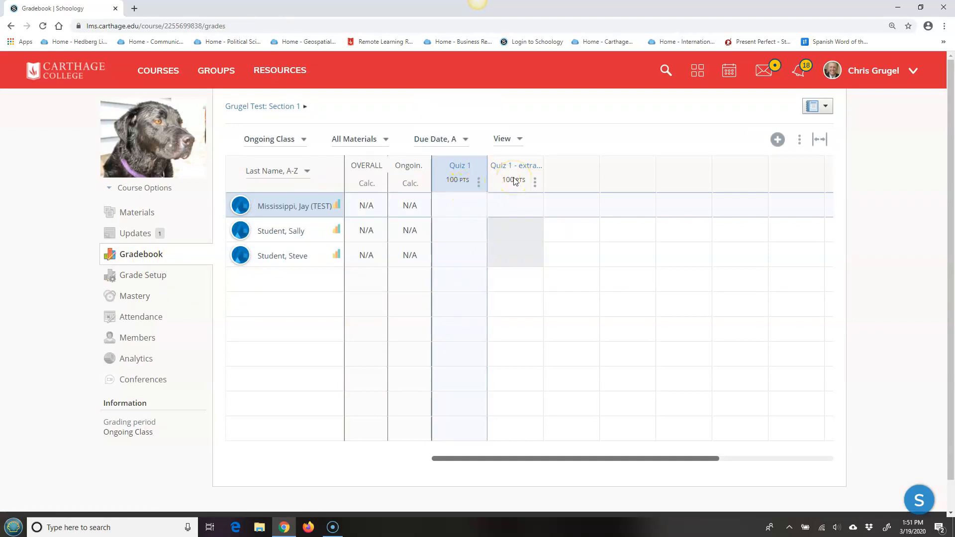
{"action": "left_click", "coordinate": [470, 209]}
{"action": "left_click", "coordinate": [436, 211]}
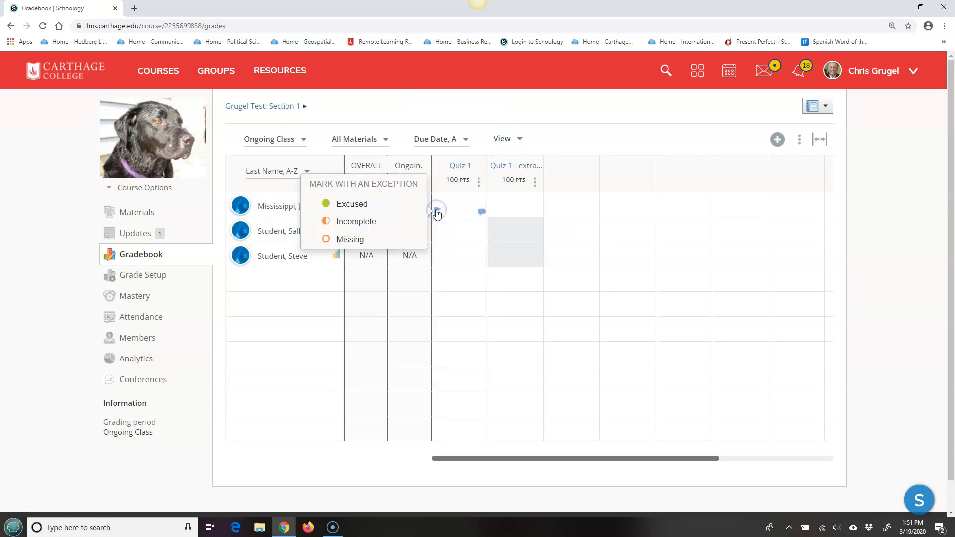
{"action": "left_click", "coordinate": [352, 205]}
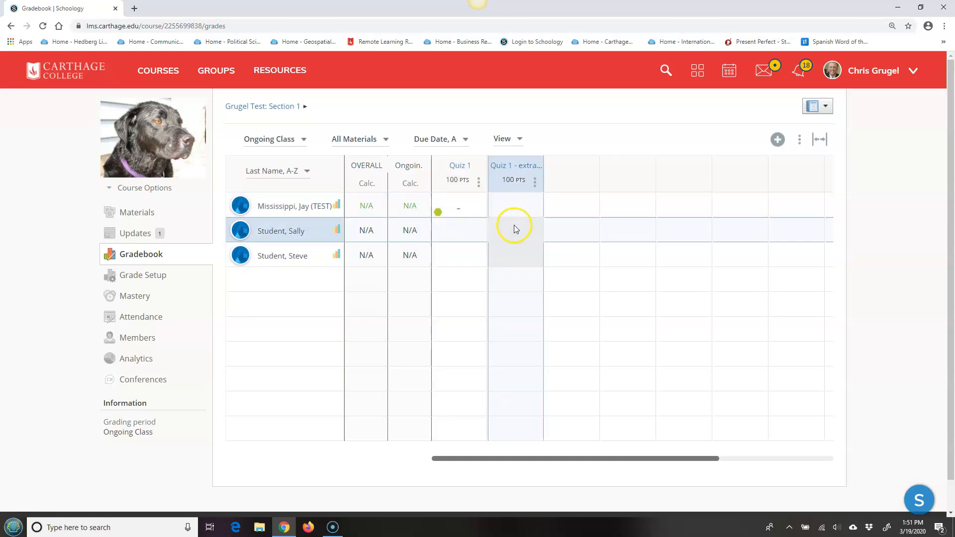
{"action": "left_click", "coordinate": [516, 205]}
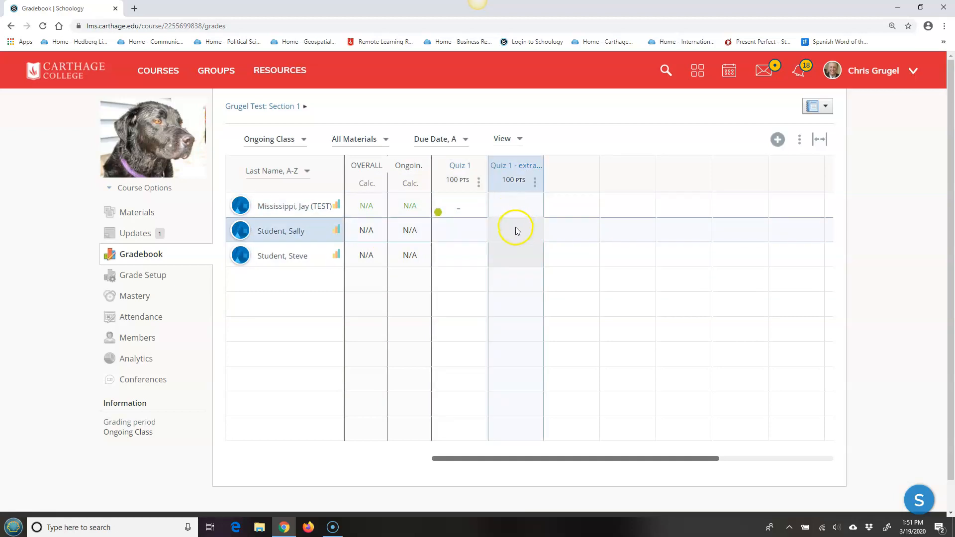